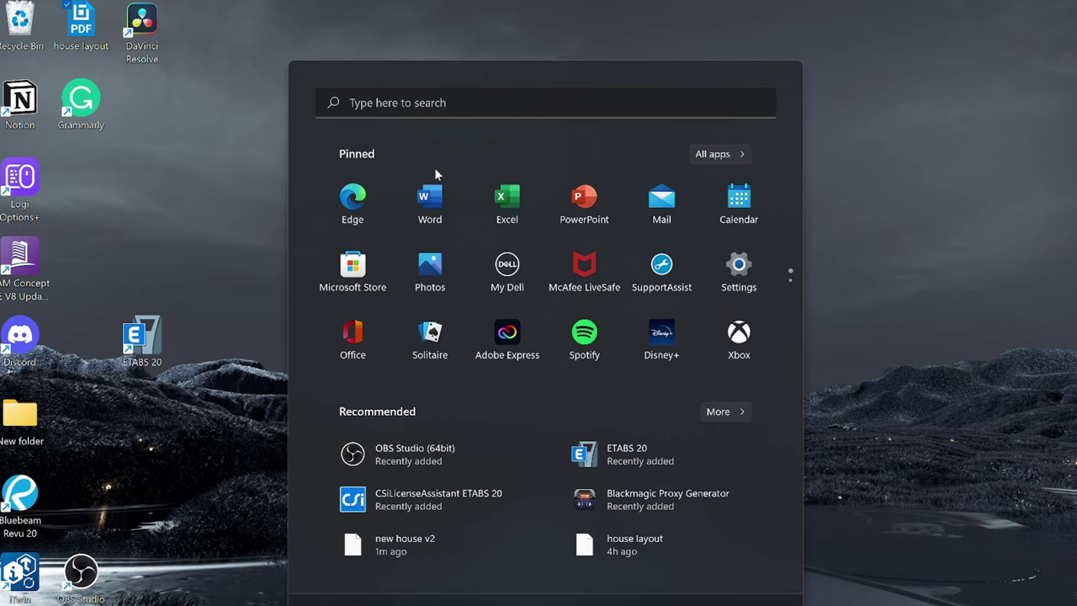
Step: Search the Start menu for 'ram' to bring up RAM Concept CE V8 Update 3
text(ram)
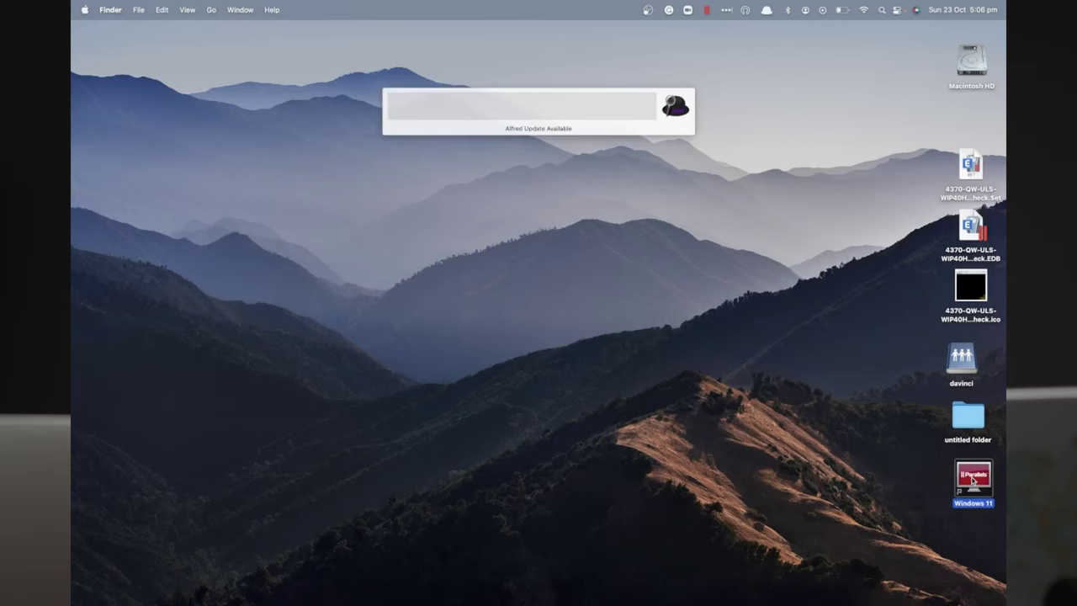
text(raw)
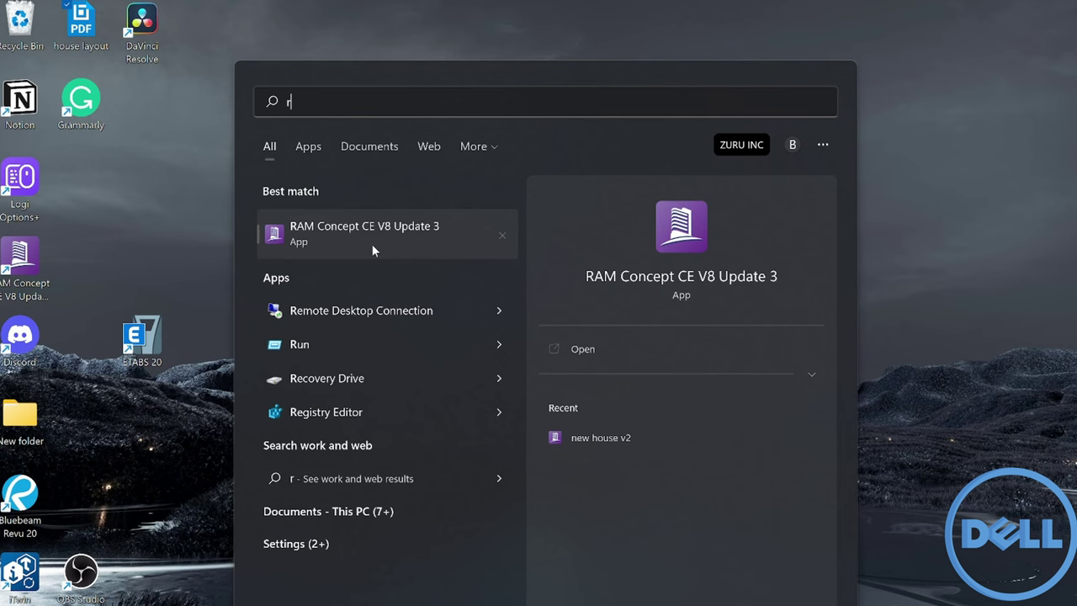
Step: Launch RAM Concept CE V8 Update 3 from the Start menu's best match
click(372, 244)
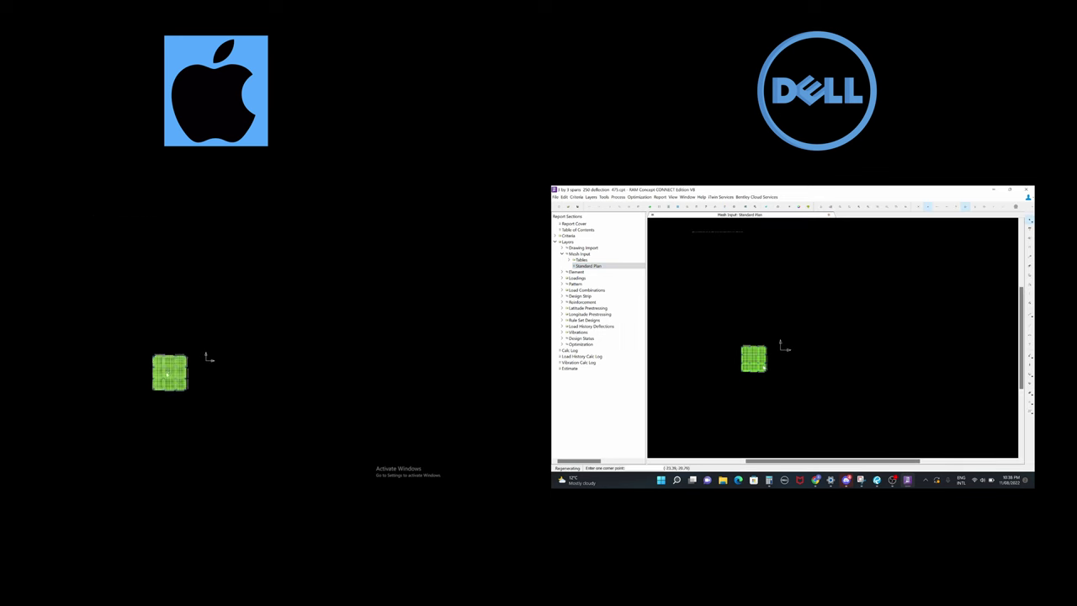
Step: Generate the 0.45 m slab mesh, continuing past the feature-eliminated, analysis and tight-angle warnings
scroll(167, 375, up, 5)
scroll(168, 376, down, 3)
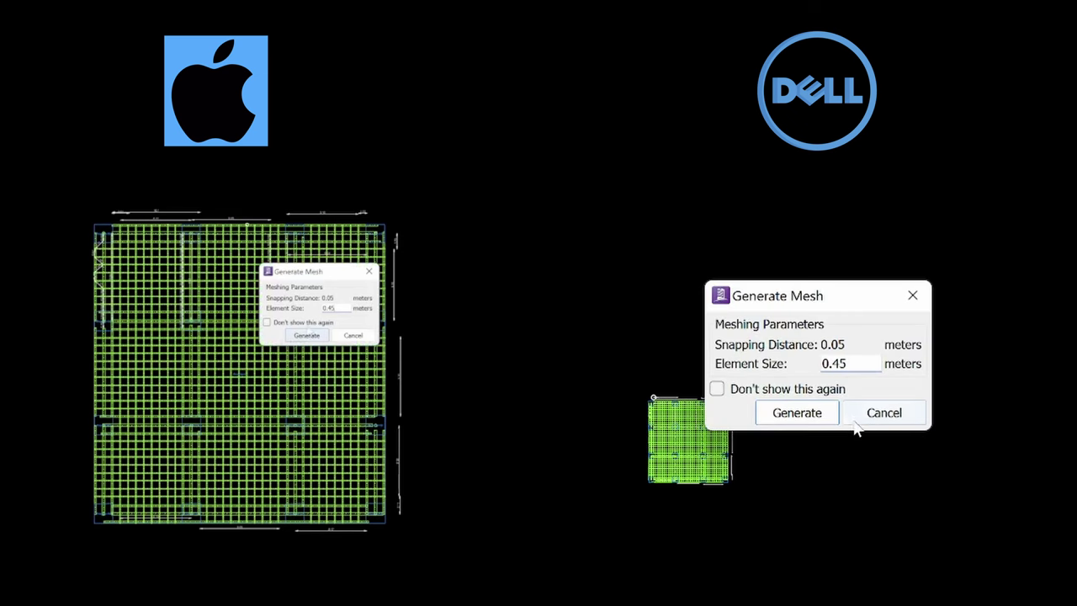
click(796, 414)
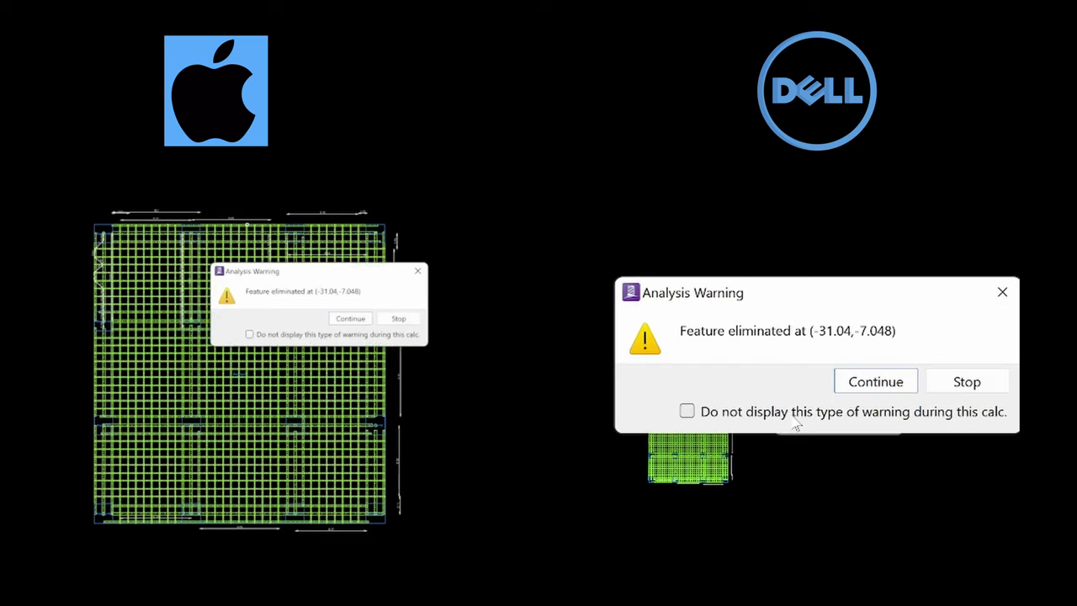
click(350, 318)
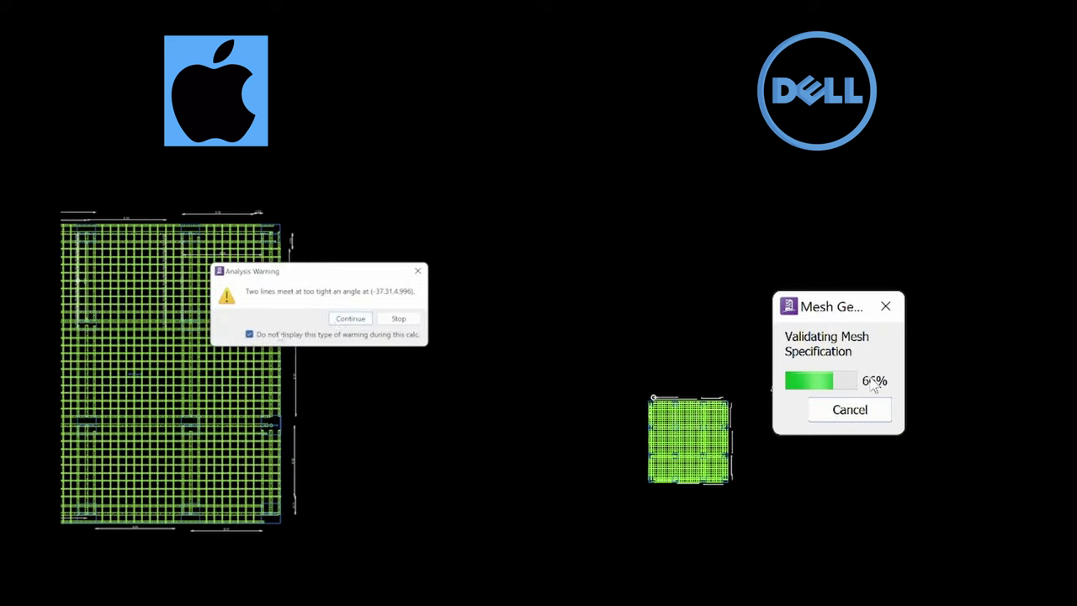
click(876, 383)
click(350, 318)
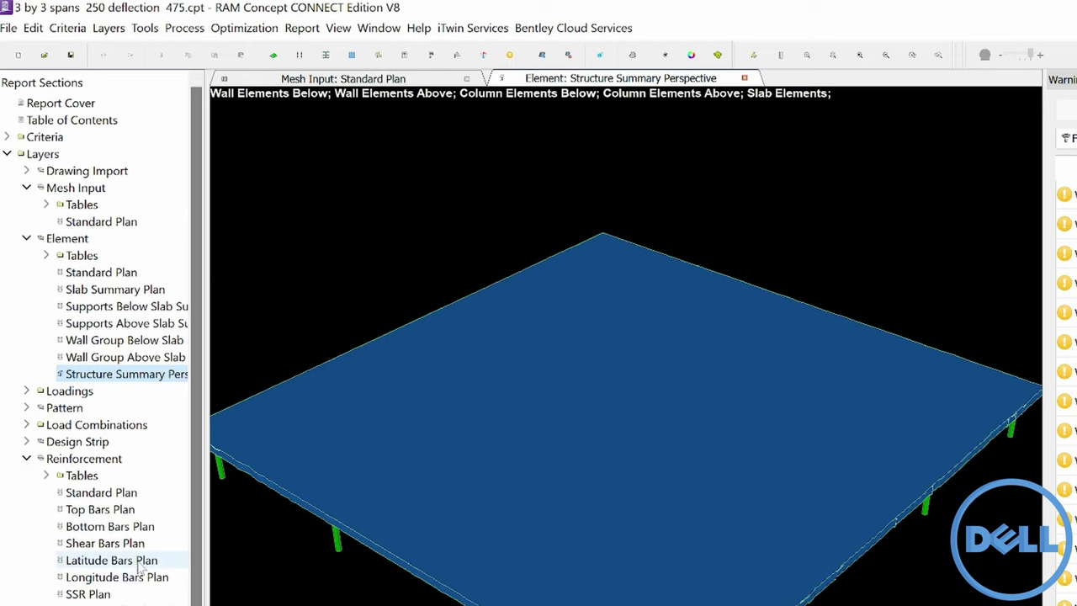
Step: Open the Shear Bars, Bottom Bars, Top Bars and strength design Top Reinforcement plans
double_click(118, 543)
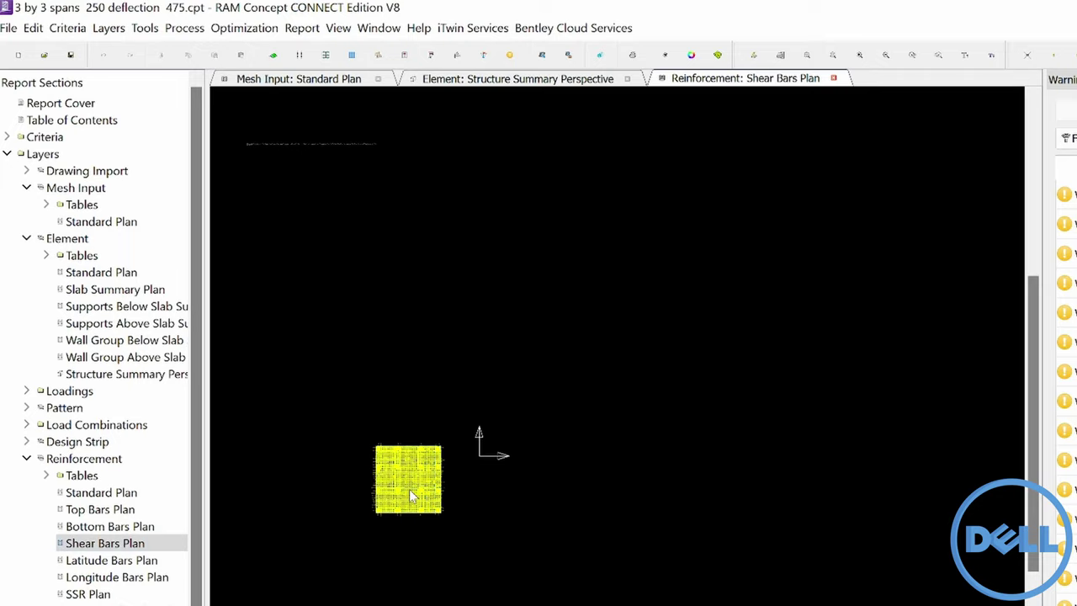
scroll(409, 495, up, 3)
scroll(409, 495, up, 5)
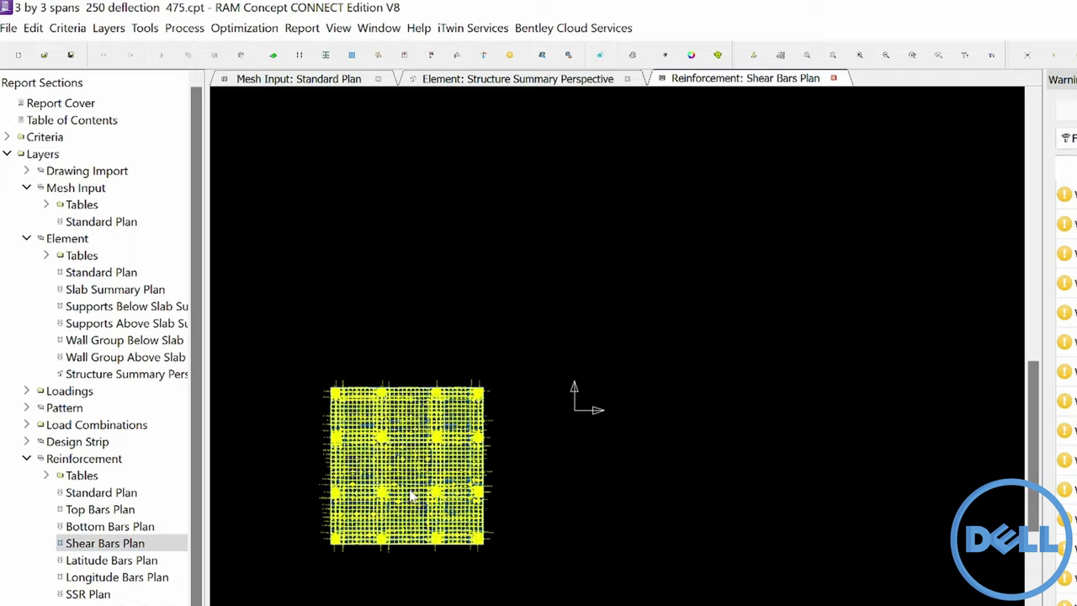
scroll(410, 495, up, 2)
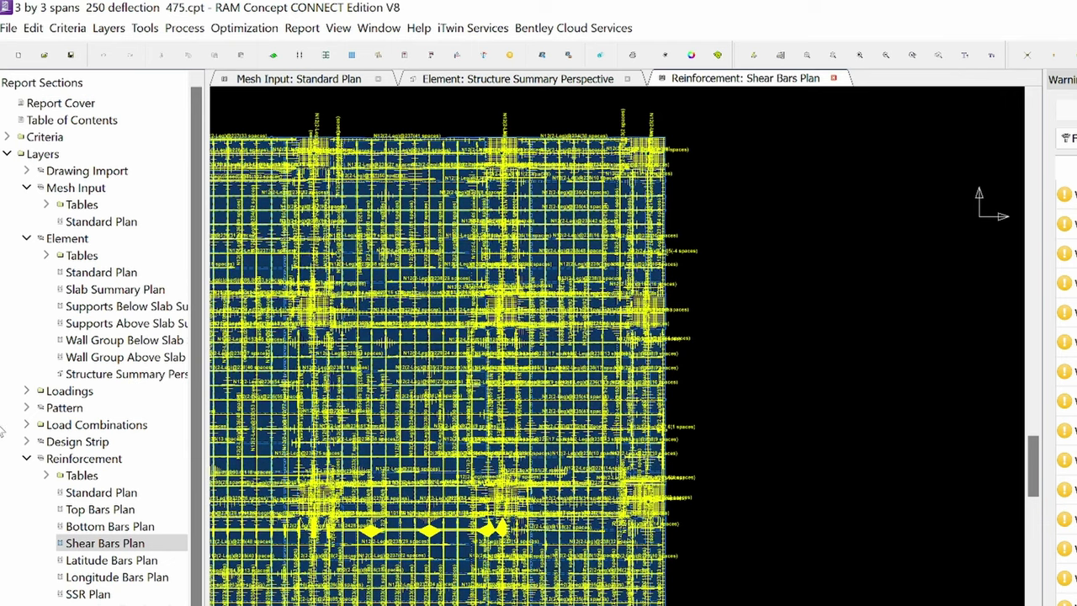
double_click(91, 527)
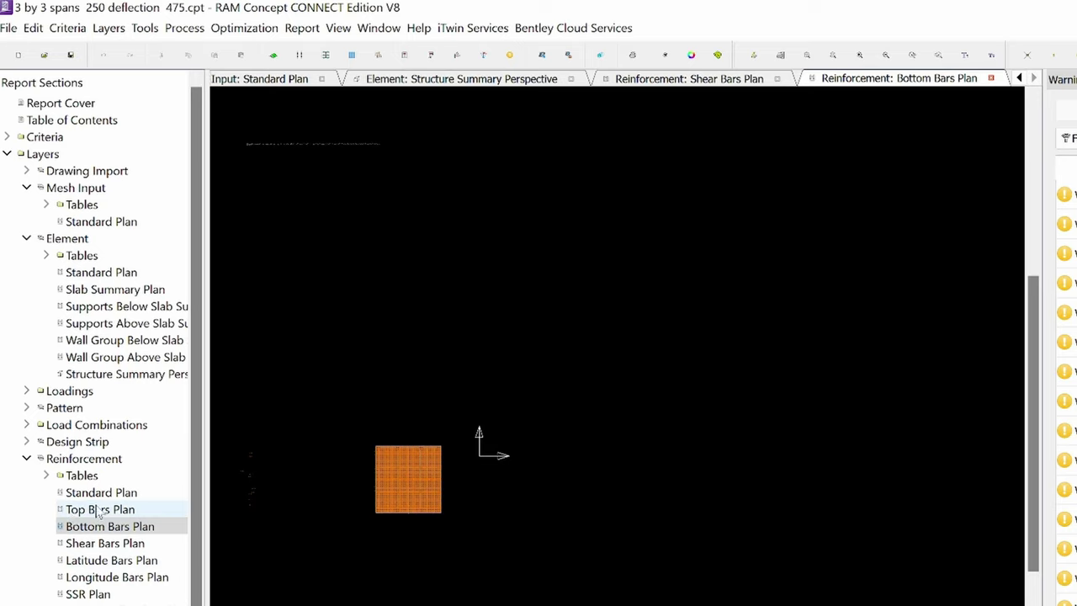
double_click(95, 510)
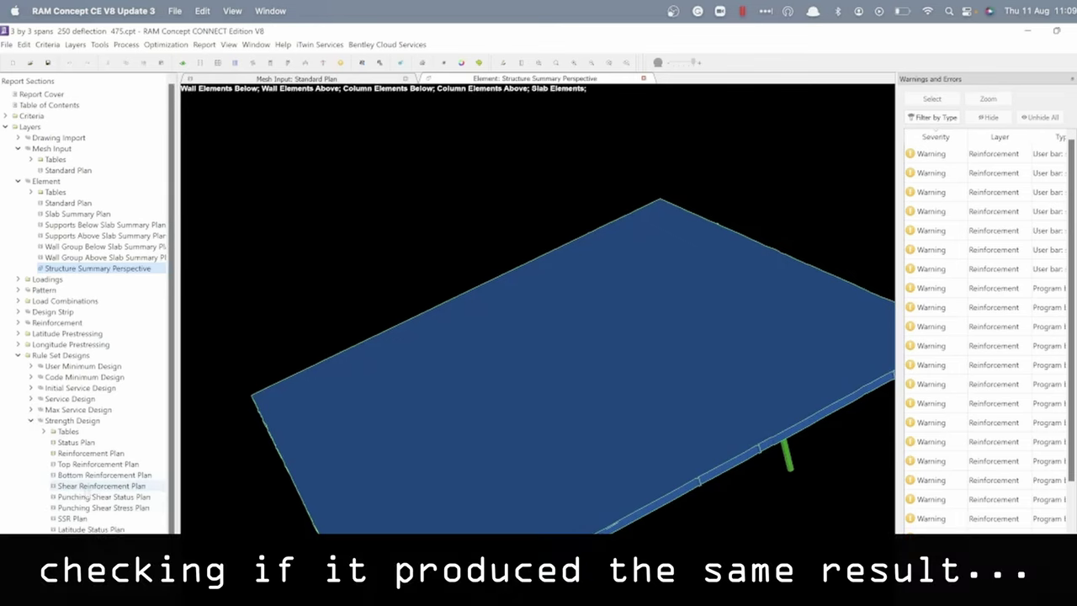
double_click(98, 463)
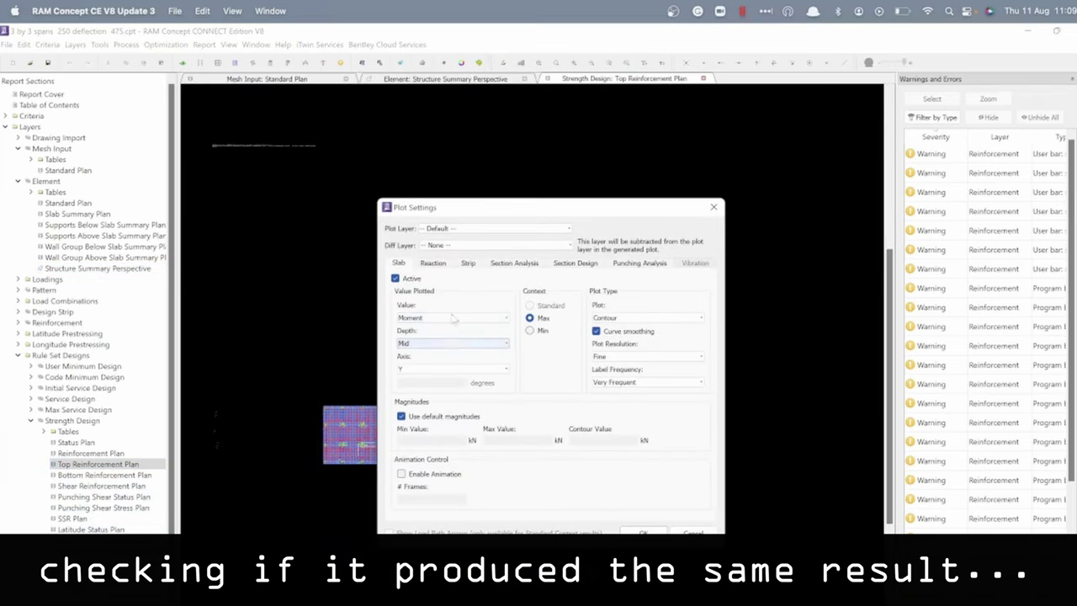
Step: Plot vertical deflection instead of moment and zoom-window the slab to fill the plan
click(446, 399)
key(Return)
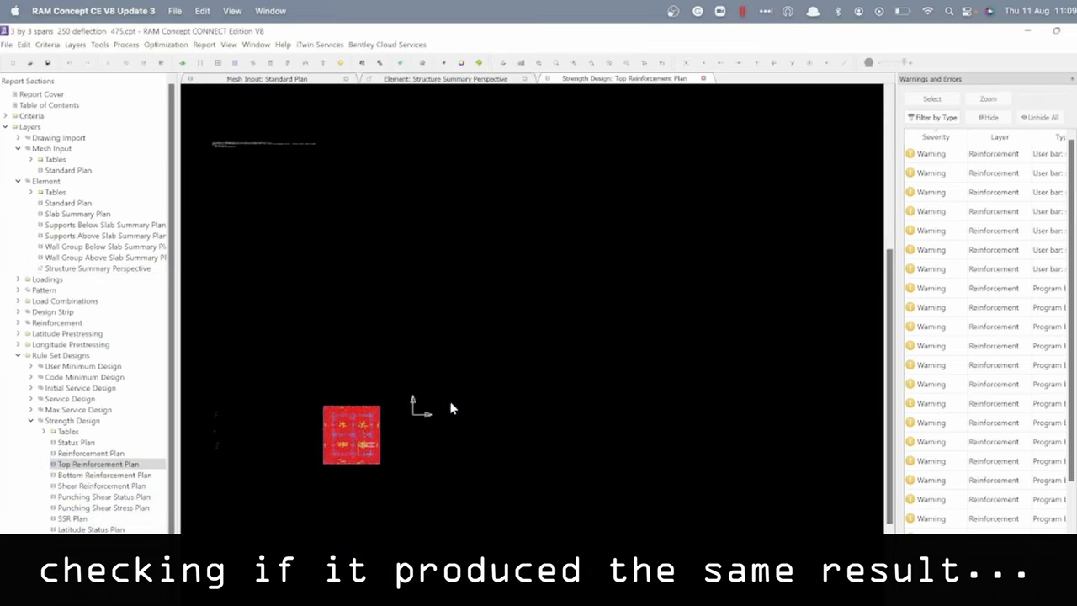
right_click(358, 431)
click(310, 416)
right_click(331, 357)
drag(376, 285, 414, 104)
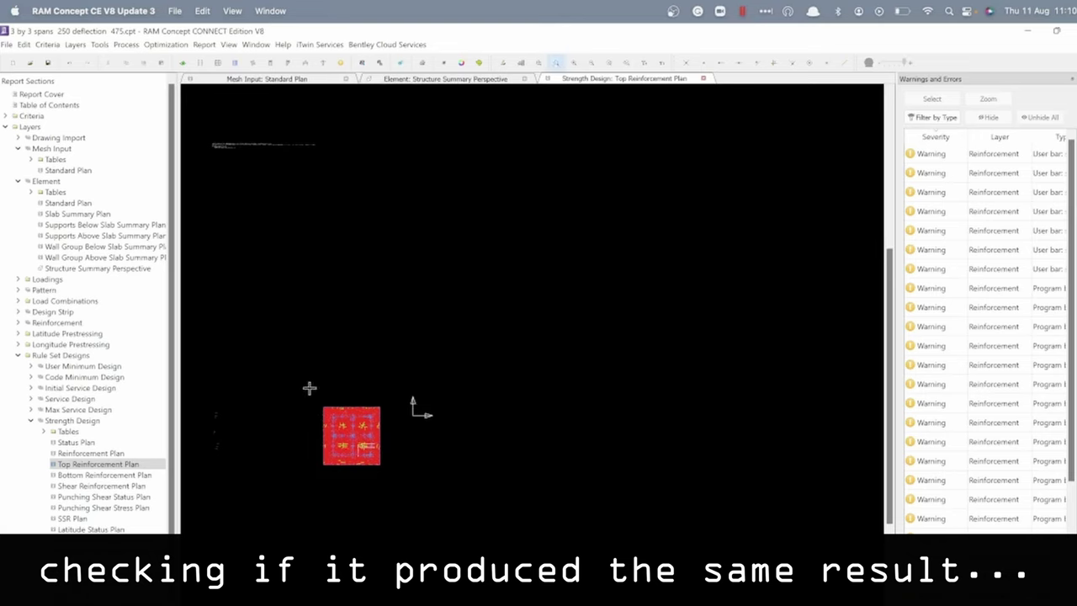
click(411, 466)
double_click(614, 318)
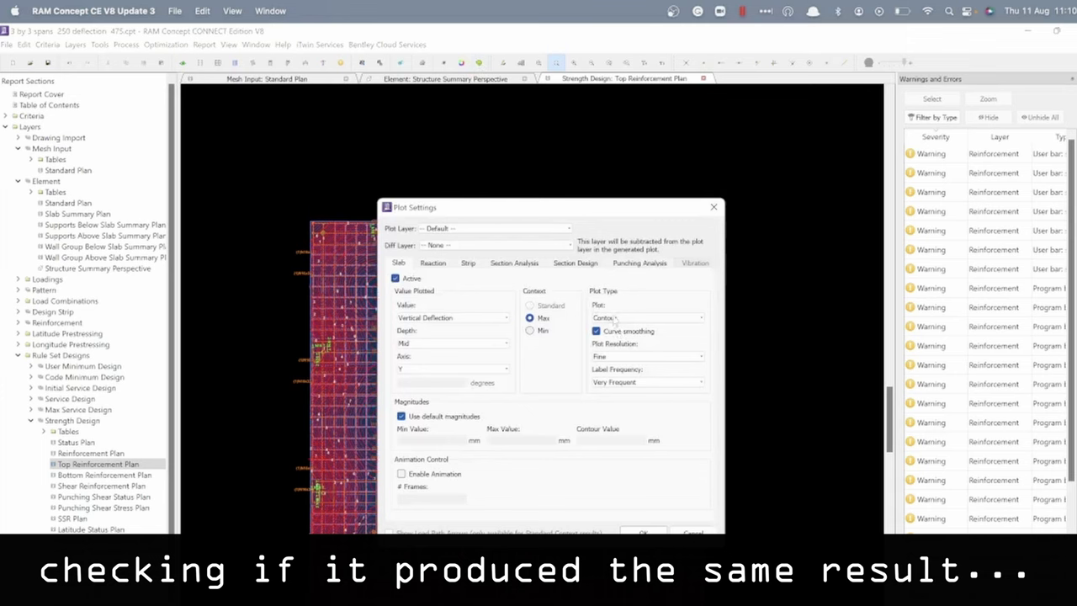
click(653, 527)
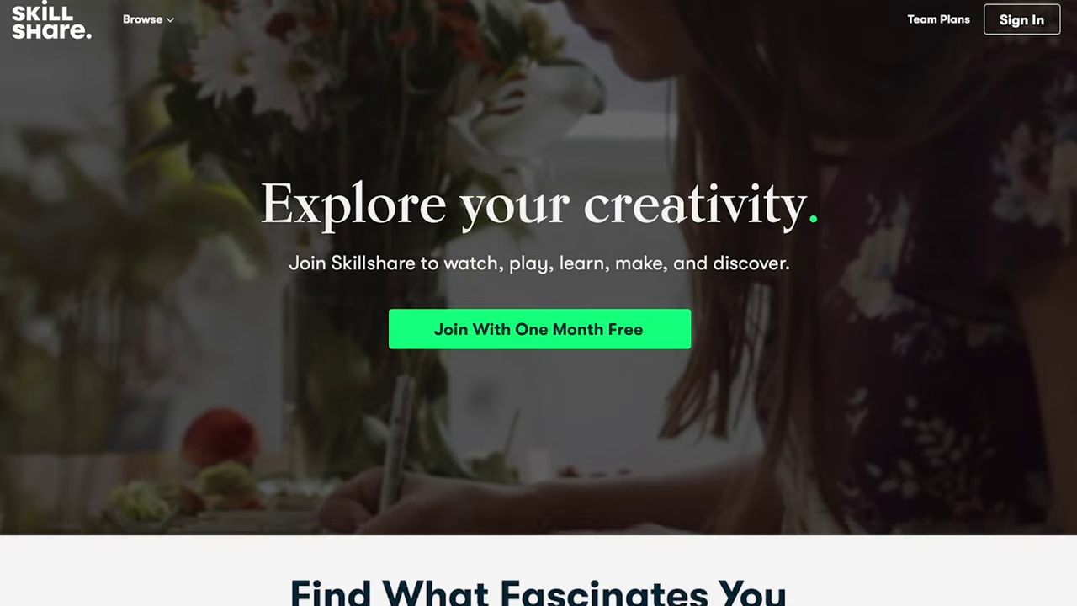
Step: Scroll the Skillshare homepage and open the Botanical Illustration watercolour and gouache class
scroll(538, 303, down, 4)
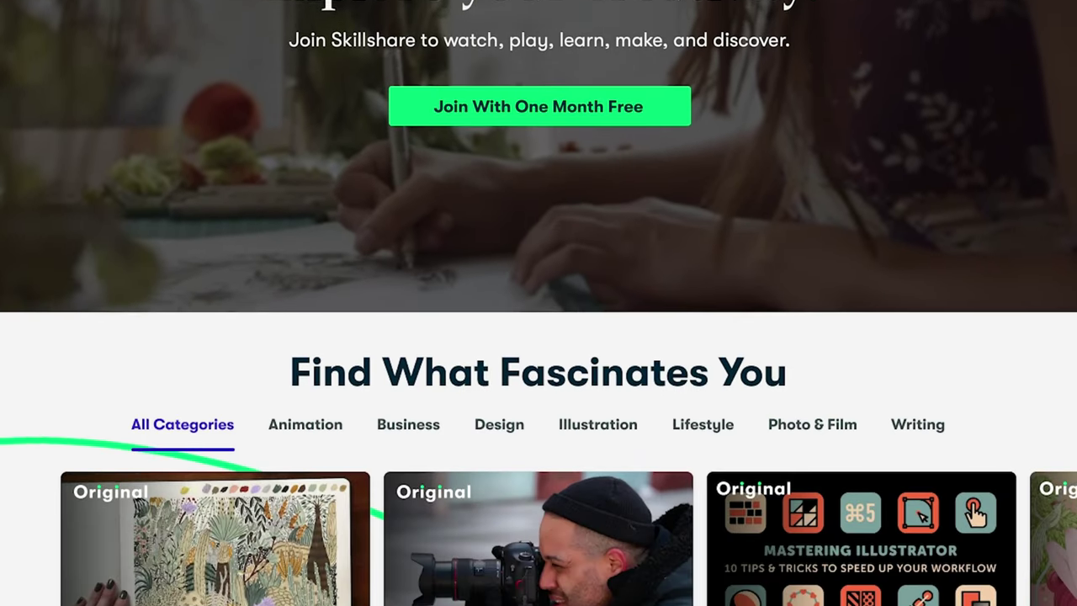
scroll(539, 303, down, 3)
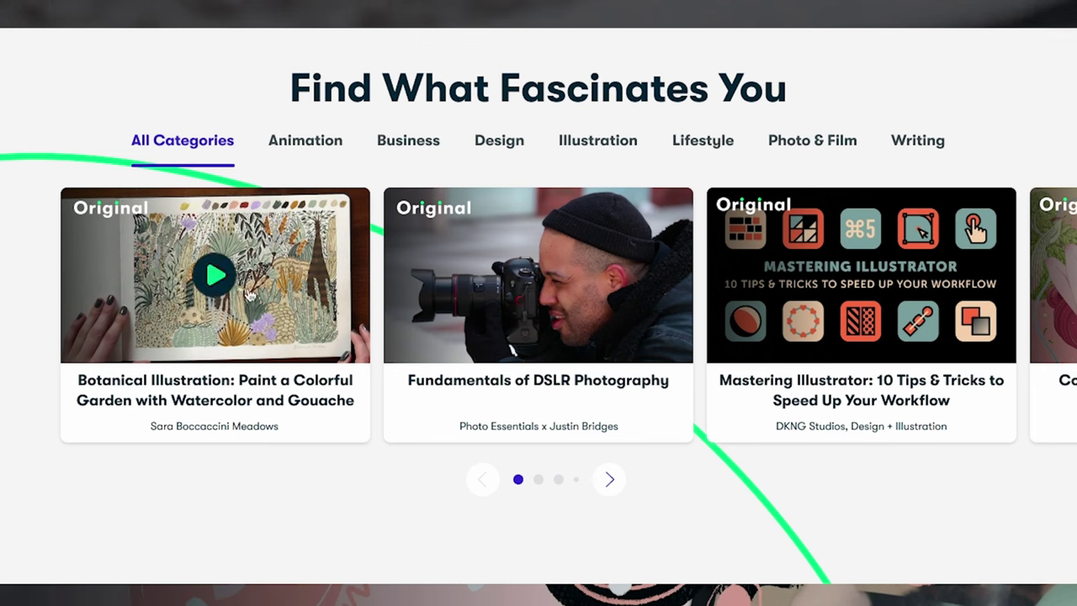
click(249, 294)
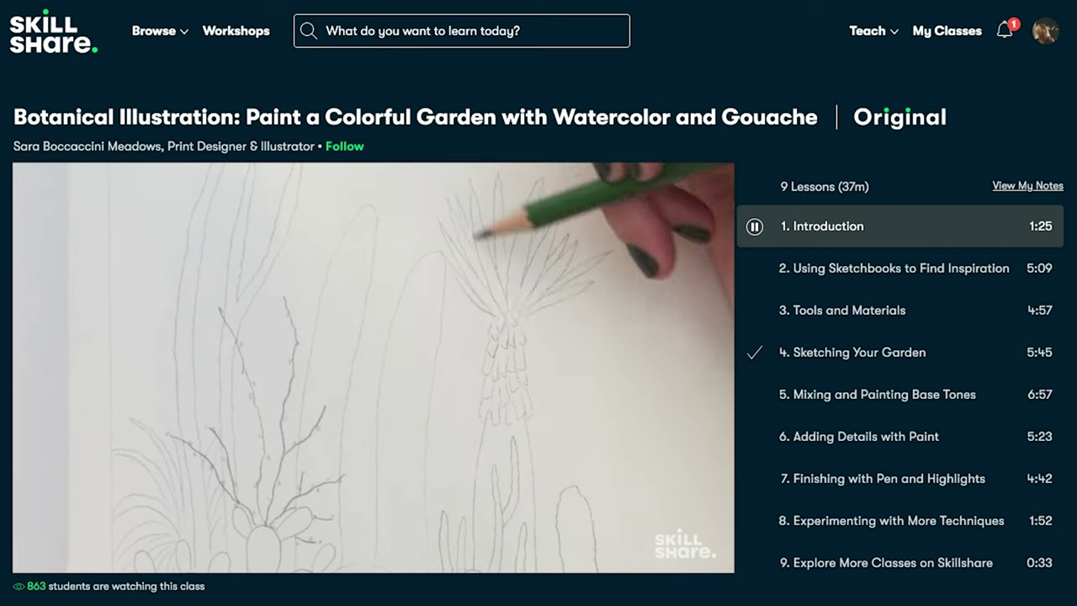
scroll(538, 303, down, 3)
scroll(539, 303, down, 2)
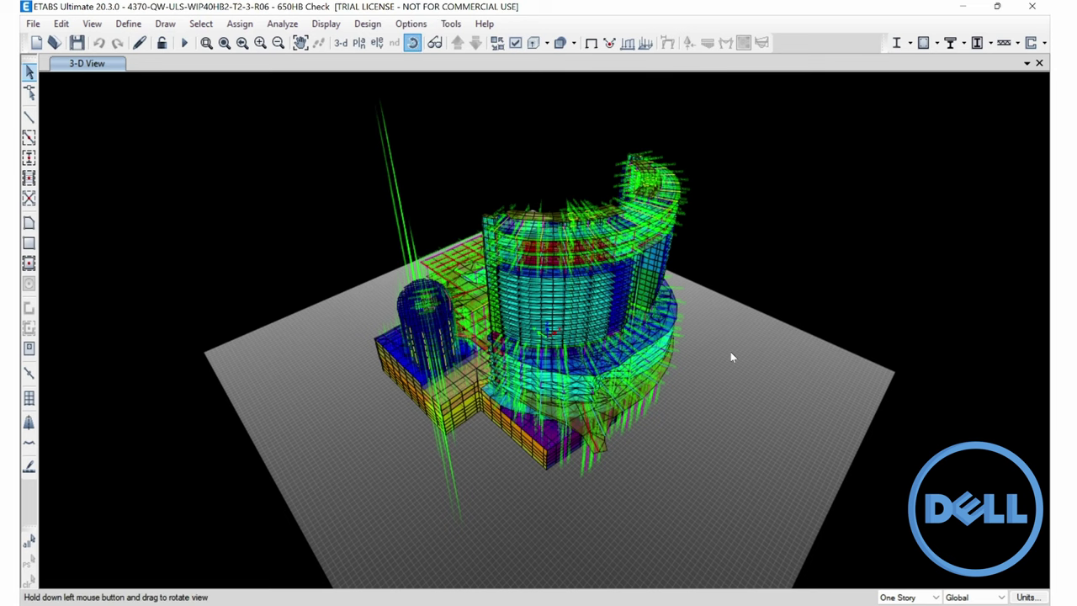
Step: Orbit the ETABS 3-D building model down to a lower side view
drag(730, 358, 758, 342)
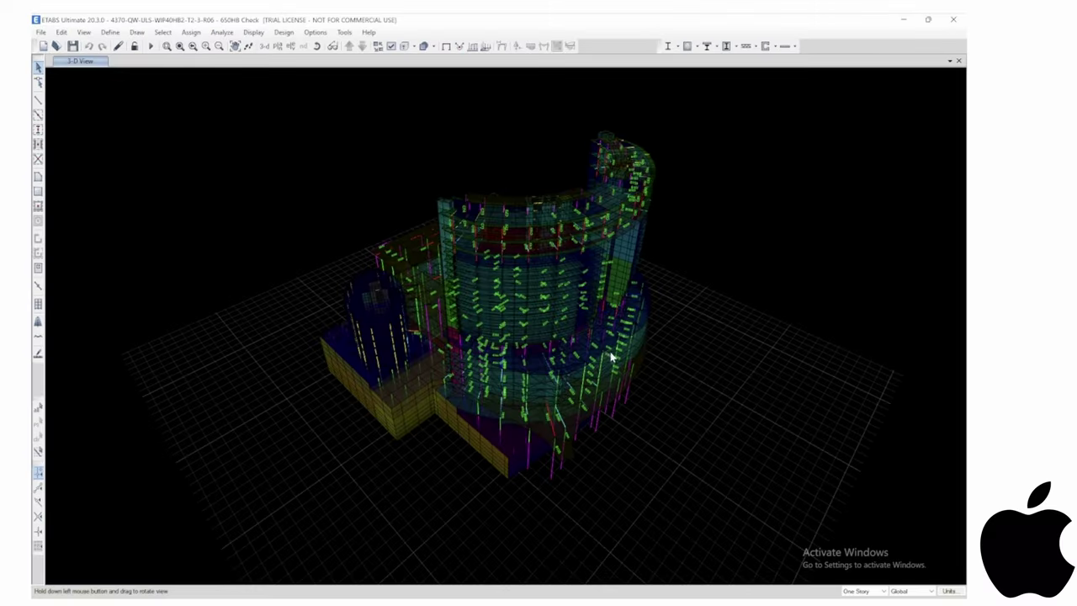
drag(594, 357, 624, 351)
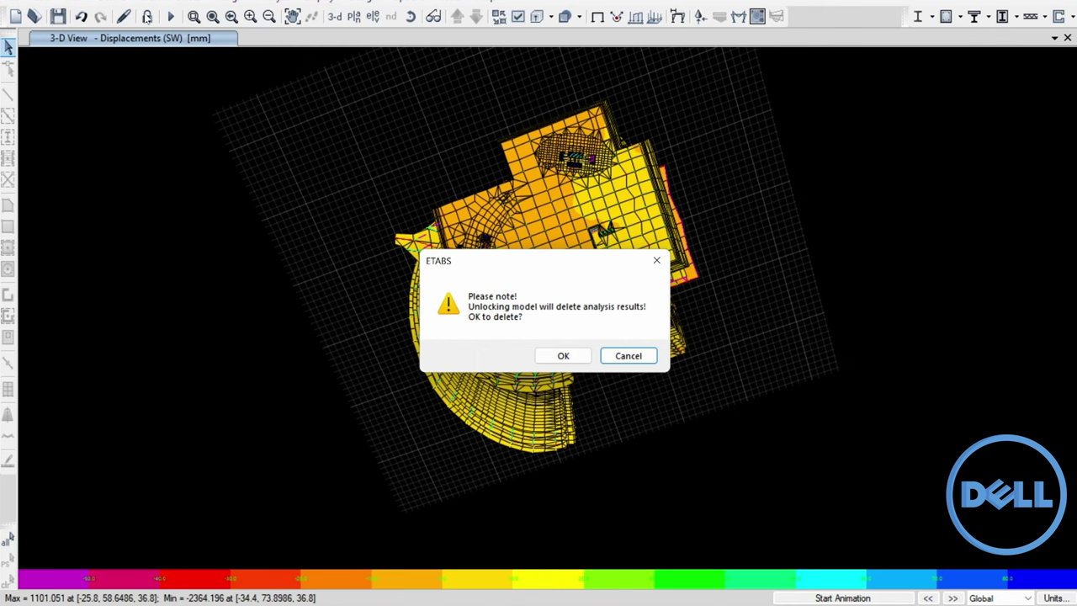
Step: Unlock the model, deleting the old results, and rerun the building analysis
click(563, 355)
click(171, 17)
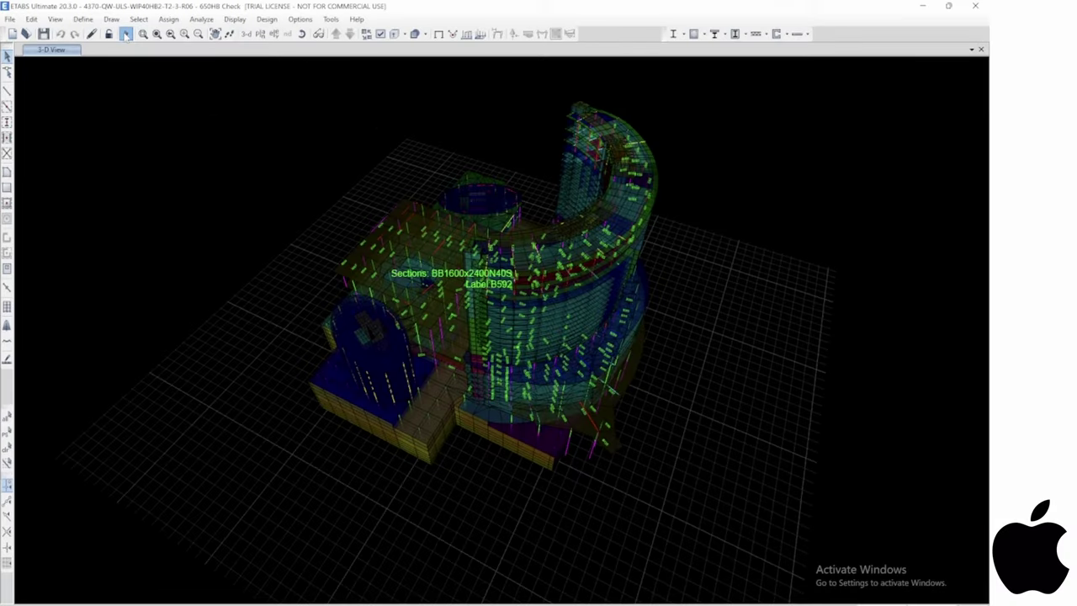
click(125, 33)
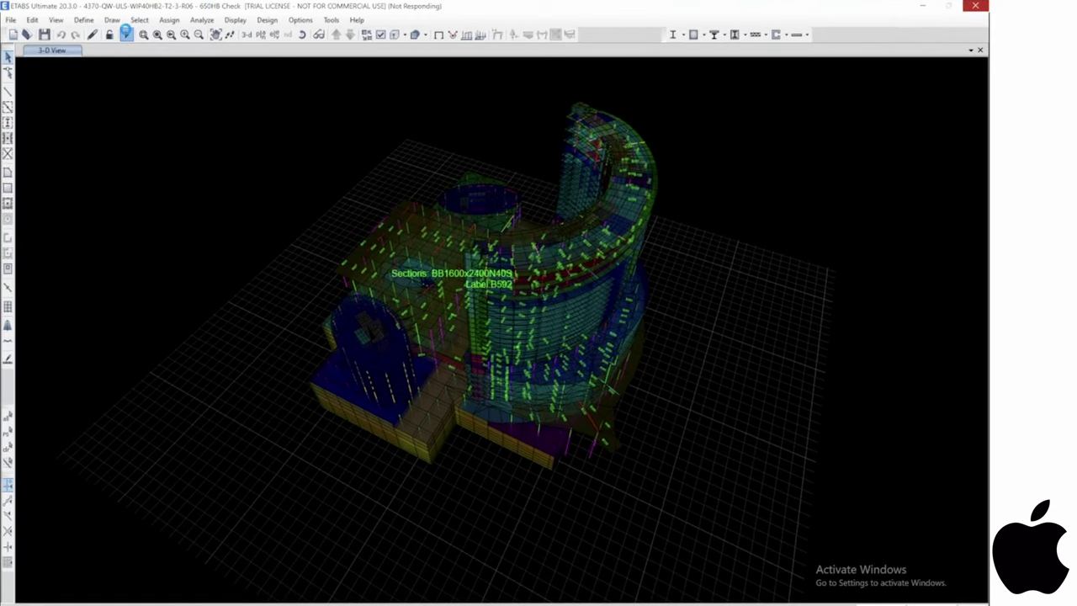